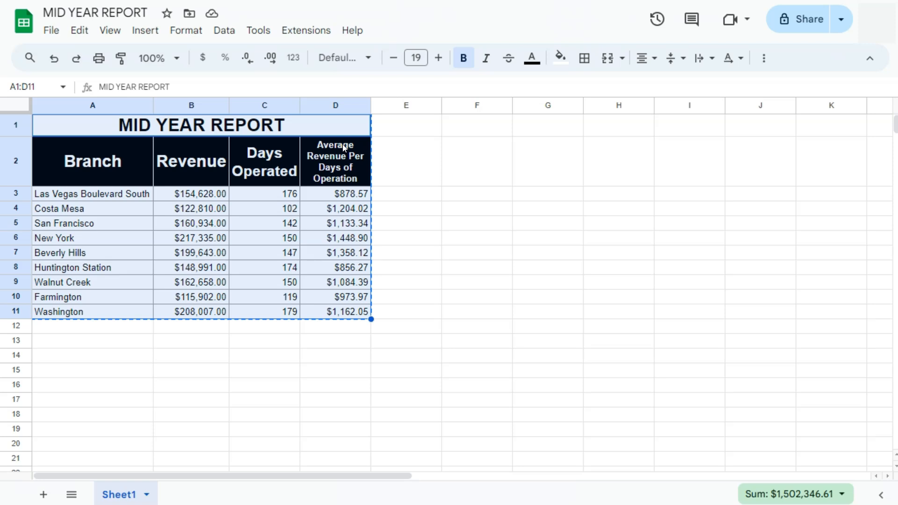
# Switch to the Google Slides presentation and paste the copied MID YEAR REPORT table onto the blank slide, linked to its spreadsheet.
pyautogui.click(350, 81)
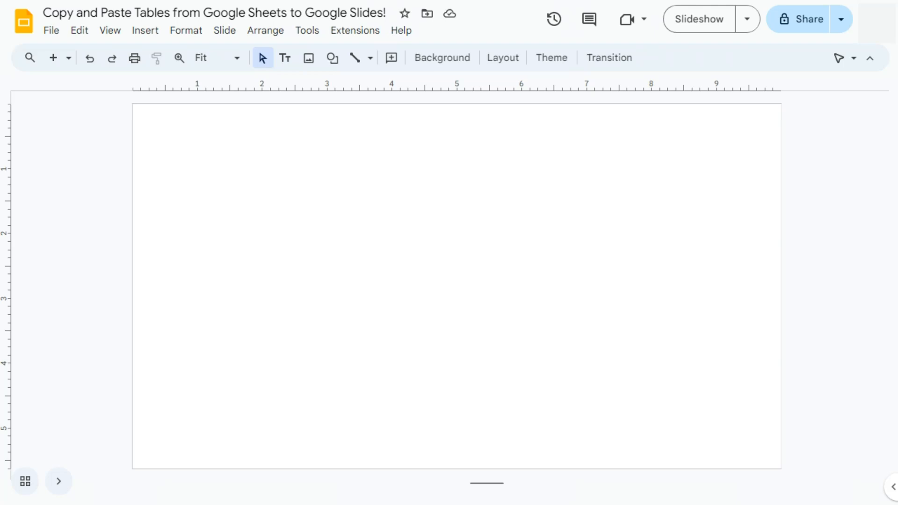
pyautogui.click(410, 204)
pyautogui.rightClick(414, 171)
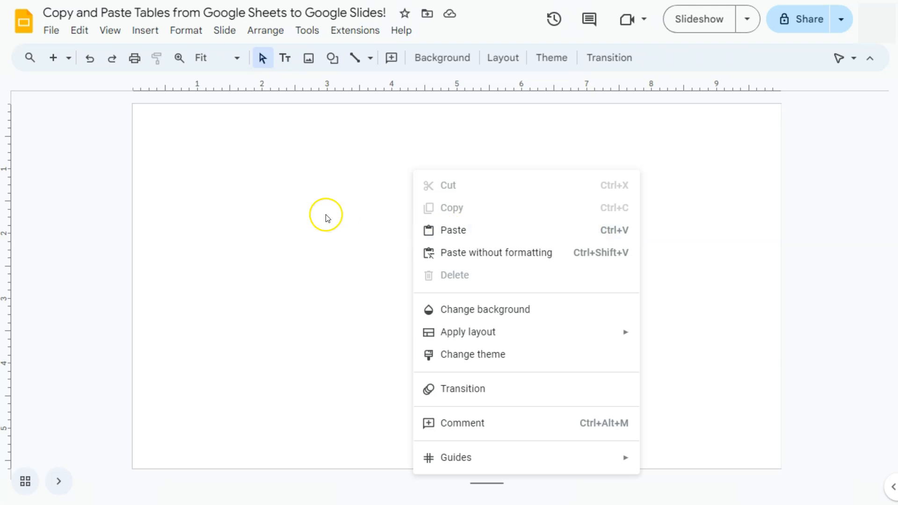
pyautogui.click(338, 205)
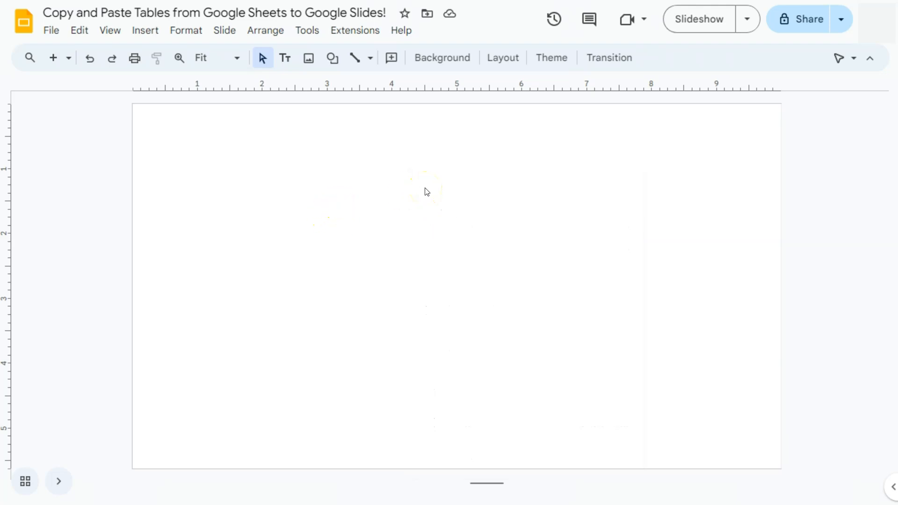
pyautogui.hotkey('ctrl', 'v')
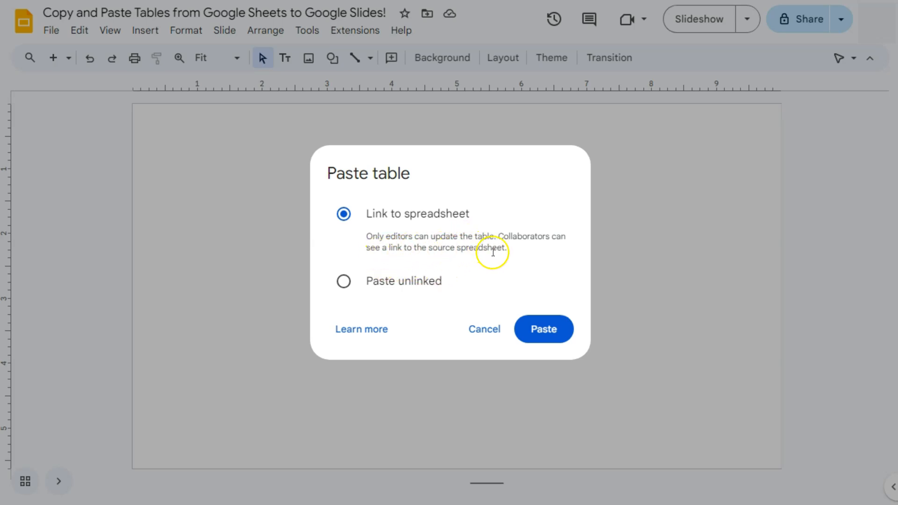
pyautogui.click(544, 330)
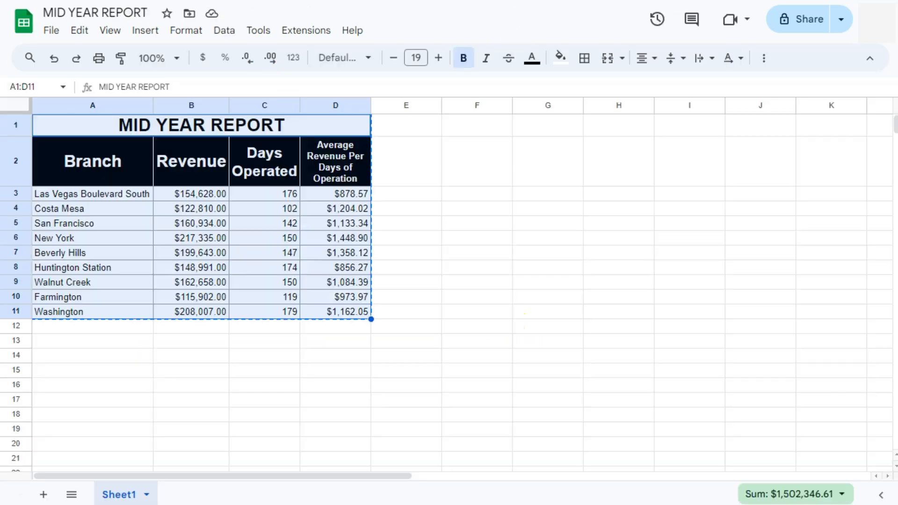
# Enlarge the pasted MID YEAR REPORT table and move it toward the middle of the slide.
pyautogui.click(397, 160)
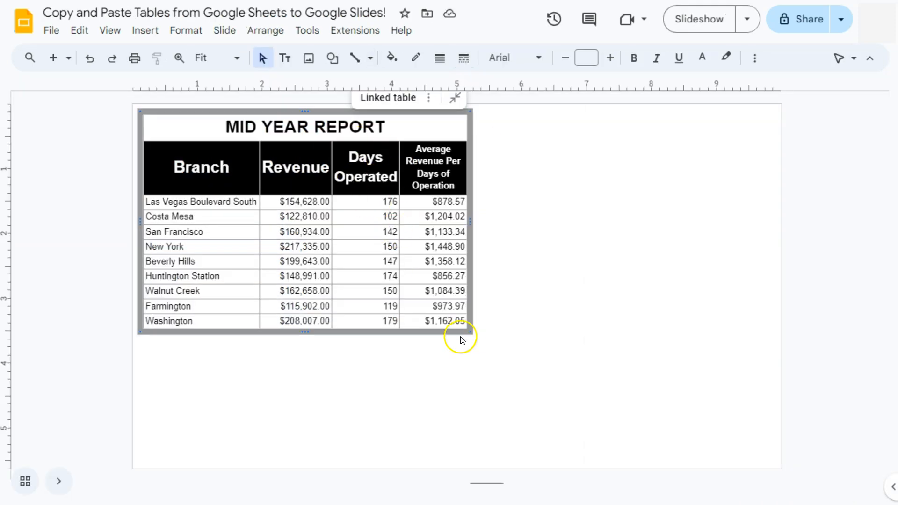
pyautogui.moveTo(472, 334); pyautogui.dragTo(563, 415)
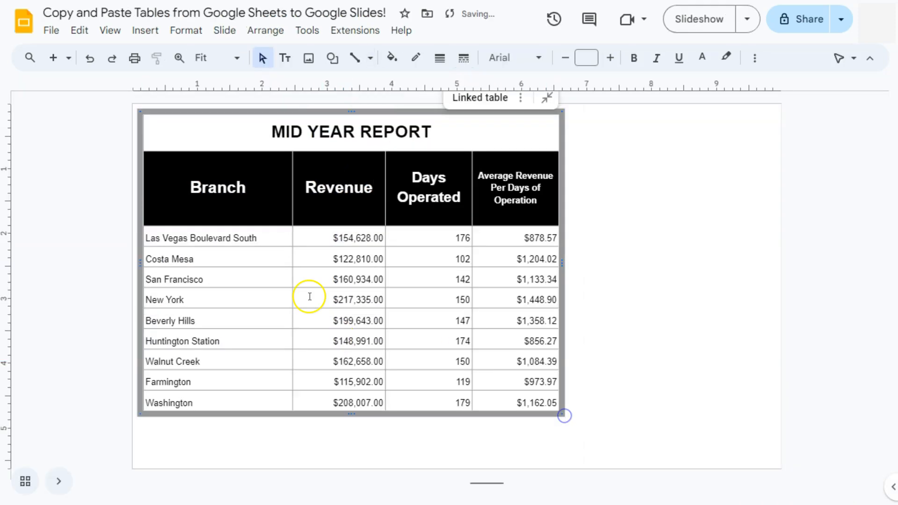
pyautogui.moveTo(439, 108); pyautogui.dragTo(559, 123)
pyautogui.click(728, 238)
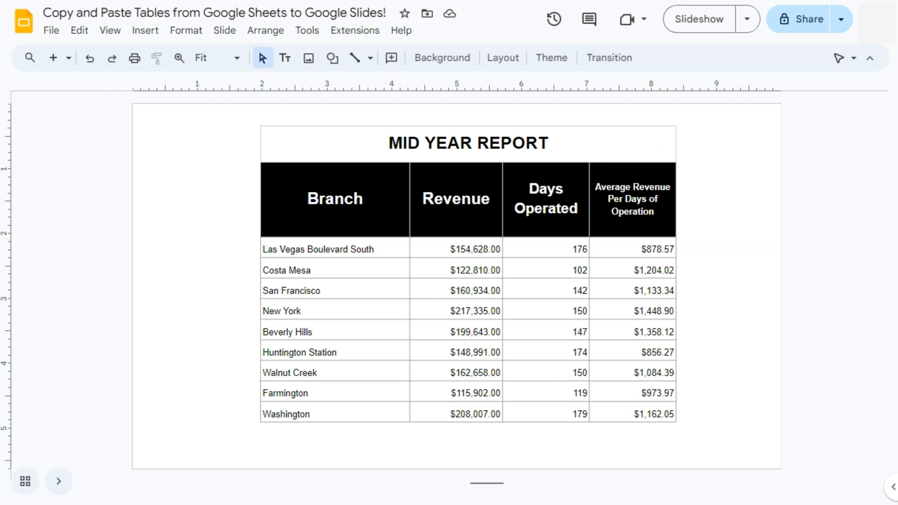
# In the MID YEAR REPORT spreadsheet, set the Days Operated for Las Vegas Boulevard South to 0.
pyautogui.hotkey('ctrl', 'Tab')
pyautogui.click(279, 193)
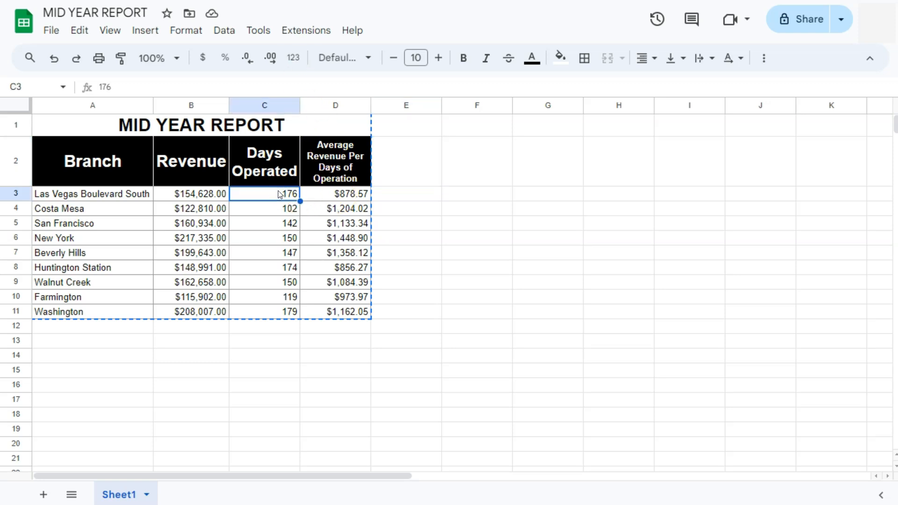
pyautogui.write('0')
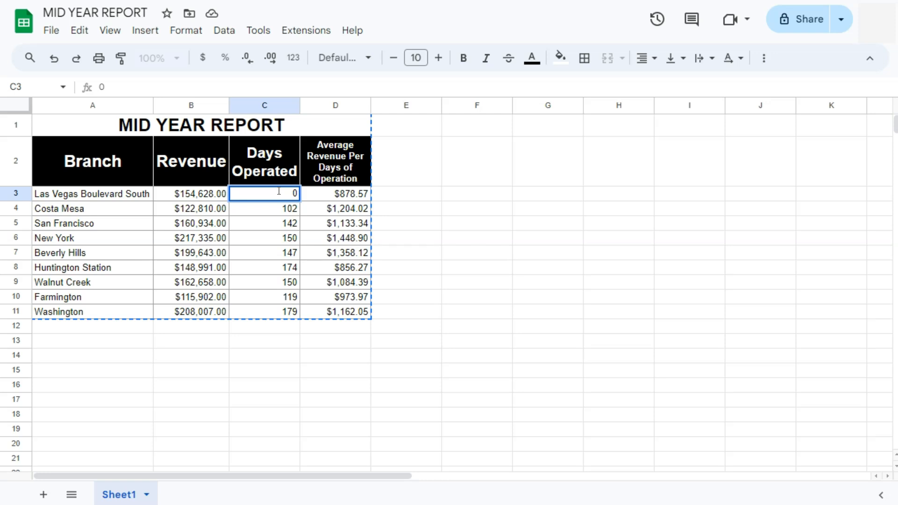
pyautogui.press('Return')
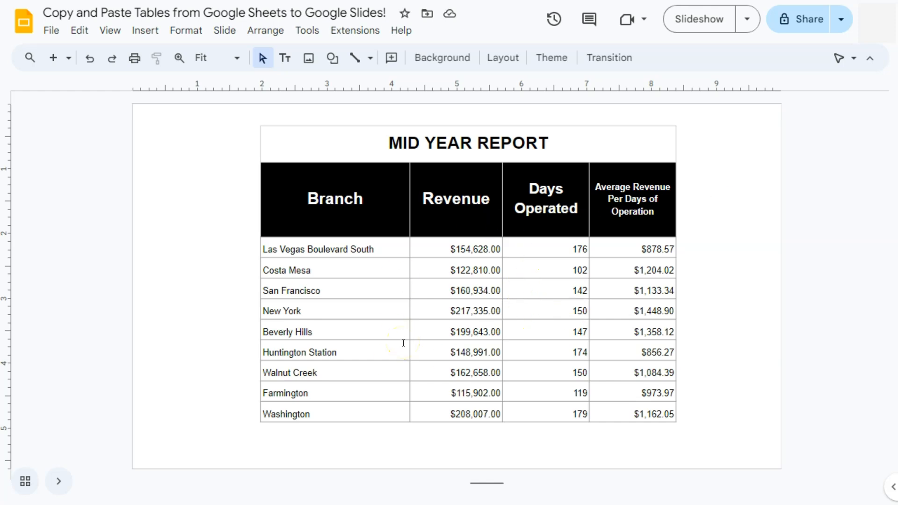
# Reload the presentation in Google Slides and update the linked MID YEAR REPORT table from its source spreadsheet.
pyautogui.click(631, 143)
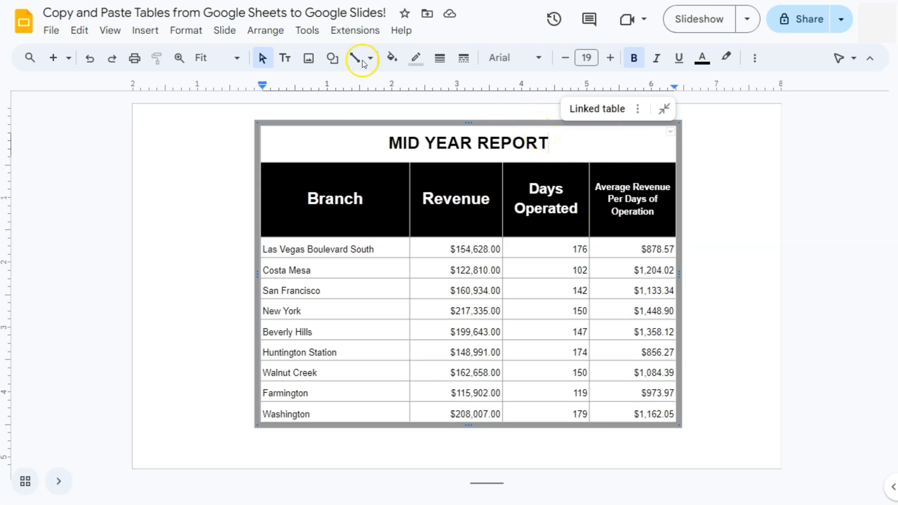
pyautogui.press('F5')
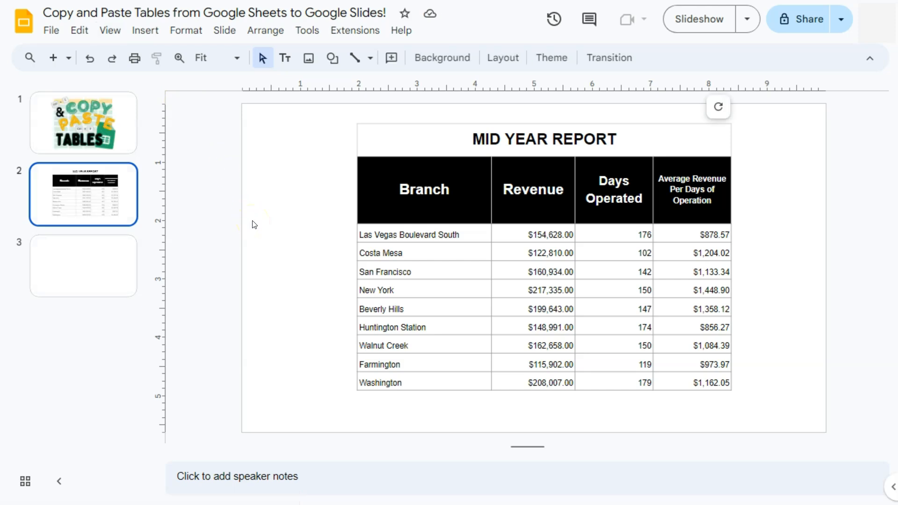
pyautogui.click(58, 481)
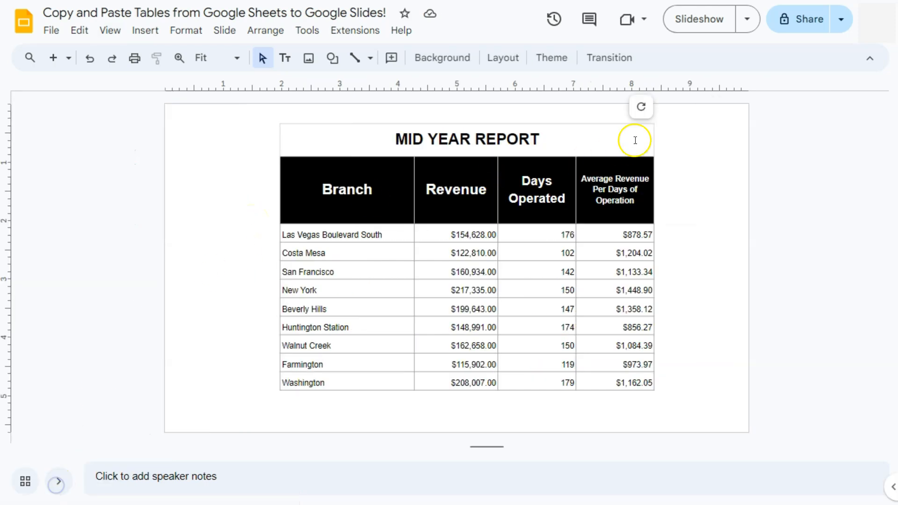
pyautogui.click(641, 106)
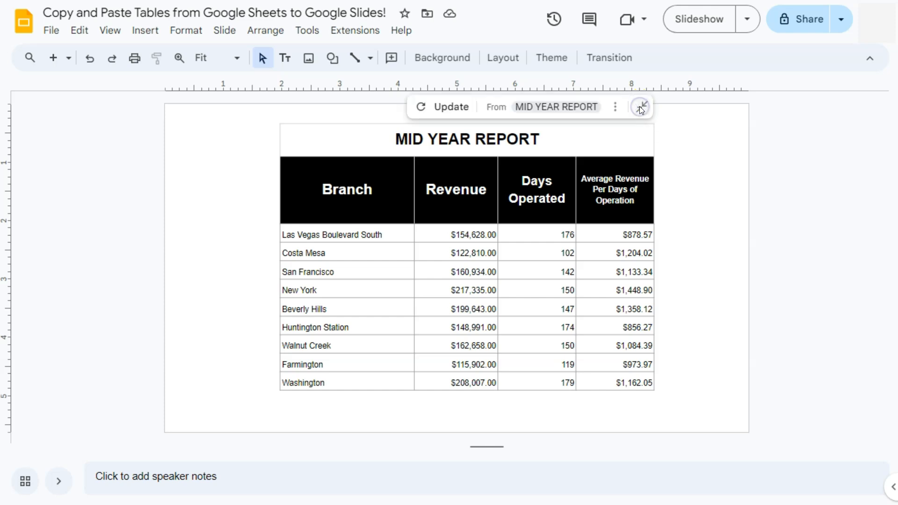
pyautogui.click(451, 107)
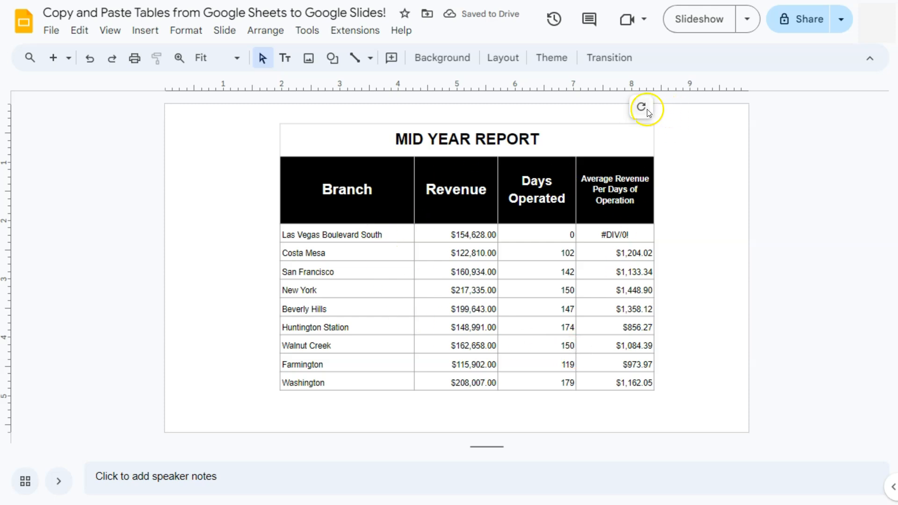
# Unlink the MID YEAR REPORT table on the slide from its source spreadsheet.
pyautogui.moveTo(647, 112)
pyautogui.click(615, 106)
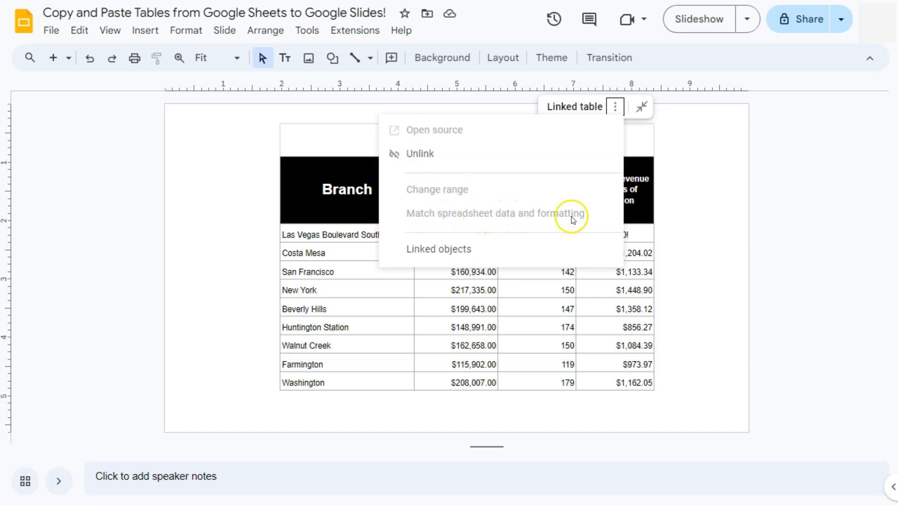
pyautogui.click(420, 157)
pyautogui.click(694, 223)
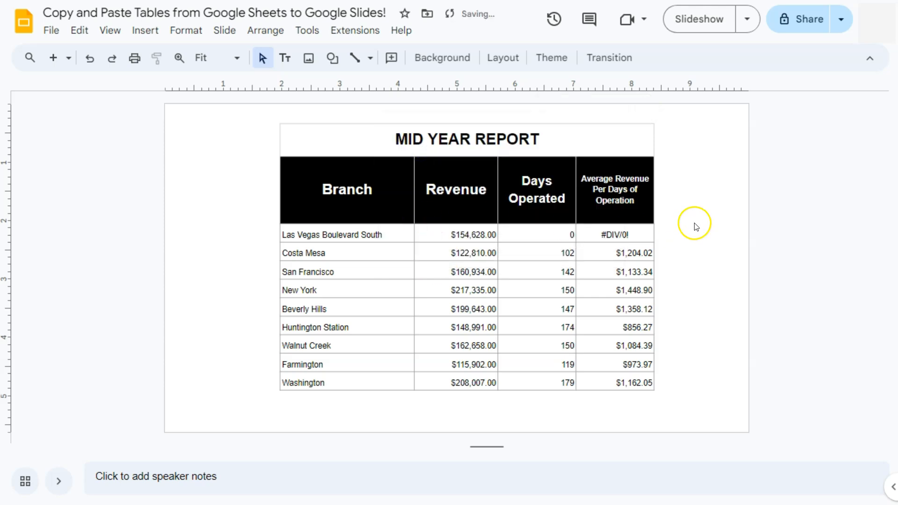
pyautogui.click(303, 201)
pyautogui.click(676, 186)
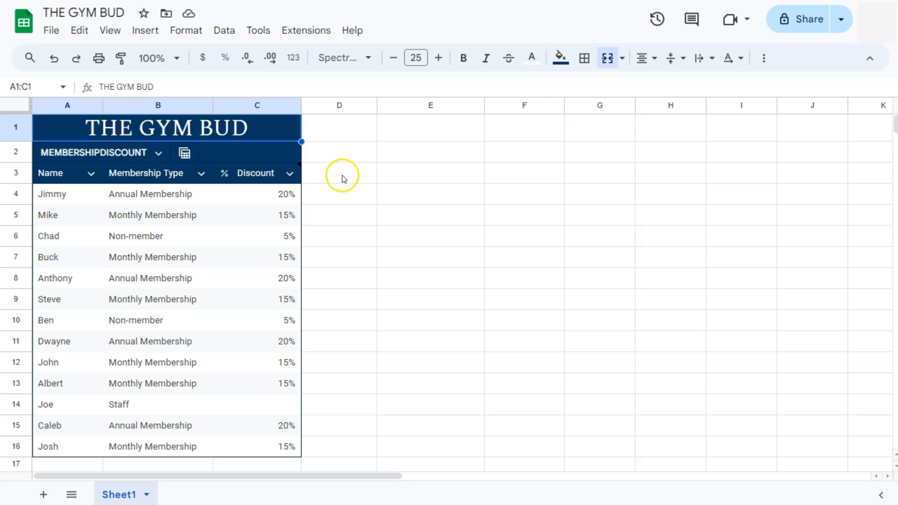
pyautogui.click(342, 175)
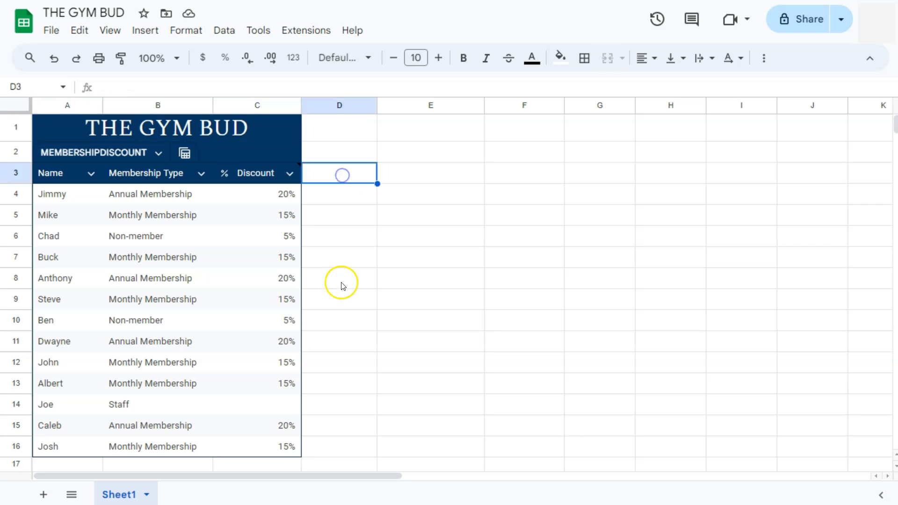
pyautogui.click(90, 174)
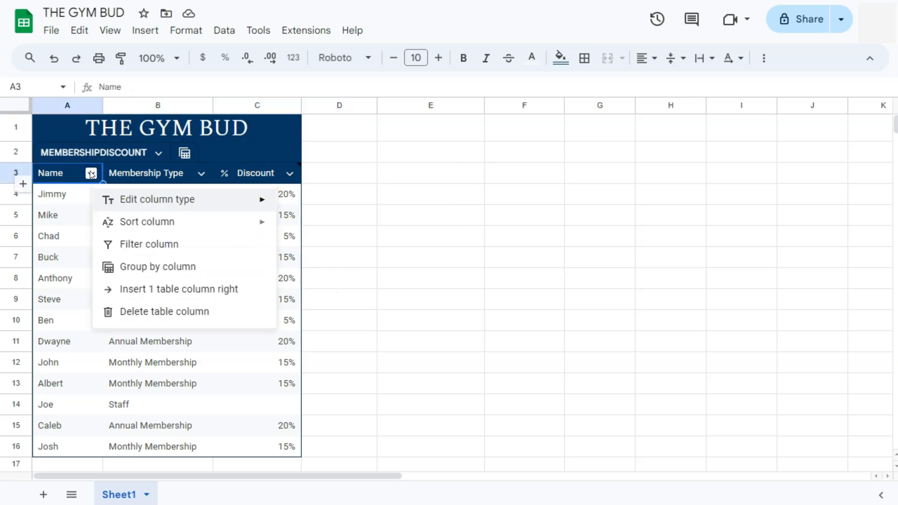
pyautogui.click(201, 173)
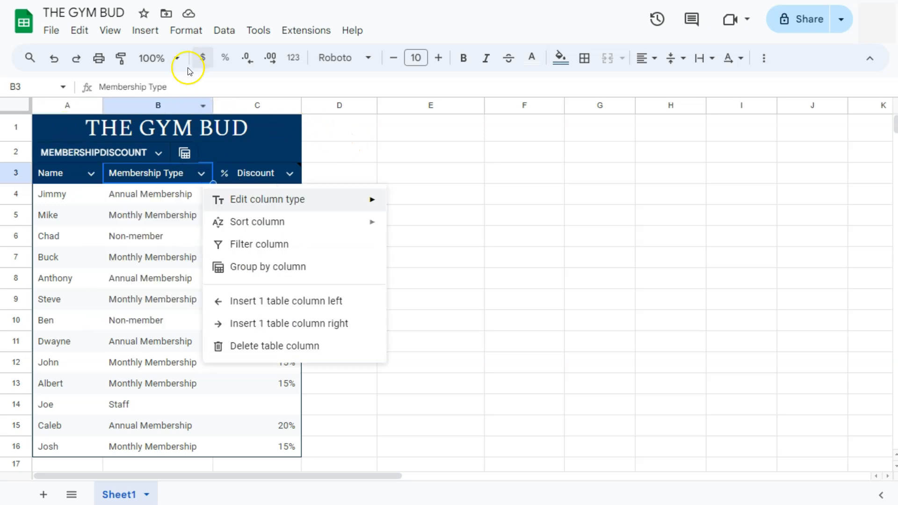
# Copy range A1:C16 of THE GYM BUD spreadsheet and paste it onto the blank slide in Google Slides, linked to the spreadsheet.
pyautogui.moveTo(94, 132); pyautogui.dragTo(258, 444)
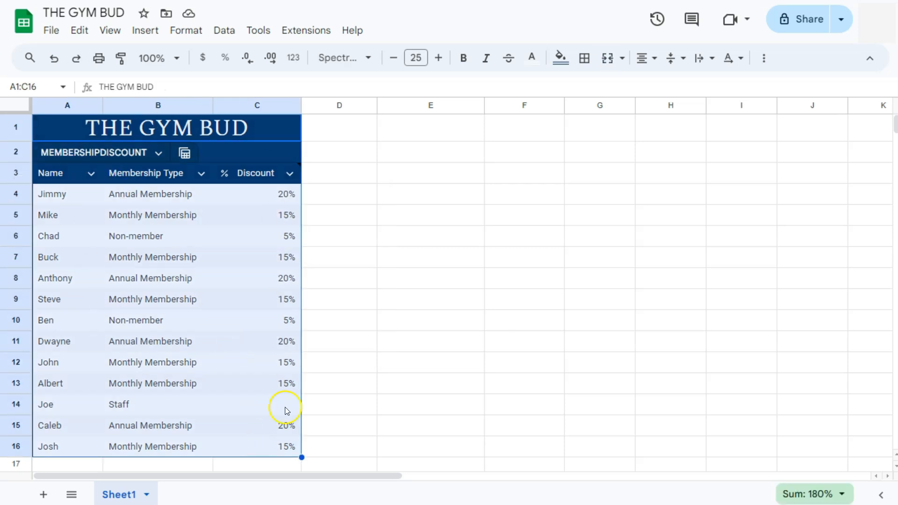
pyautogui.rightClick(276, 134)
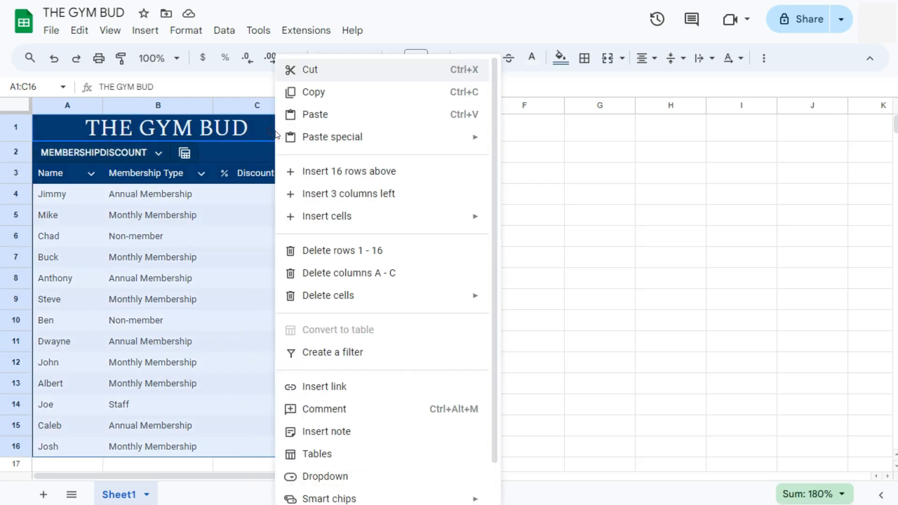
pyautogui.click(311, 93)
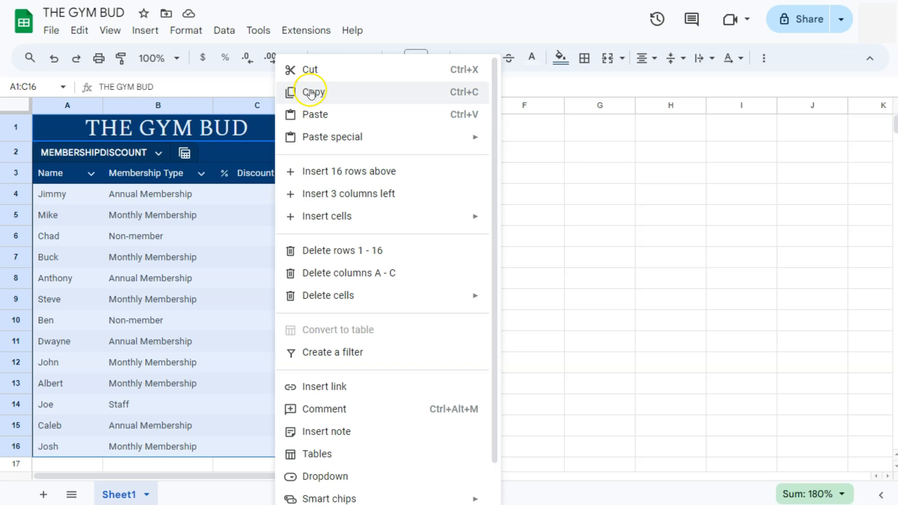
pyautogui.click(464, 91)
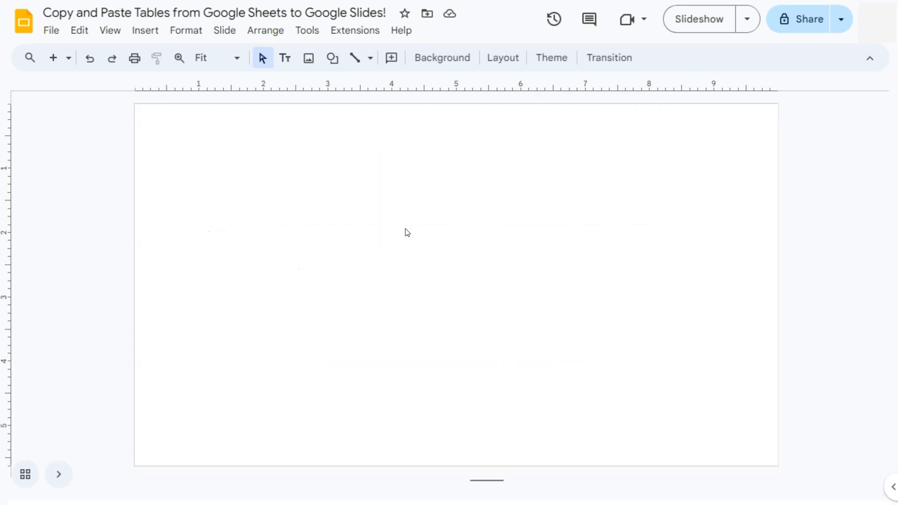
pyautogui.hotkey('ctrl', 'v')
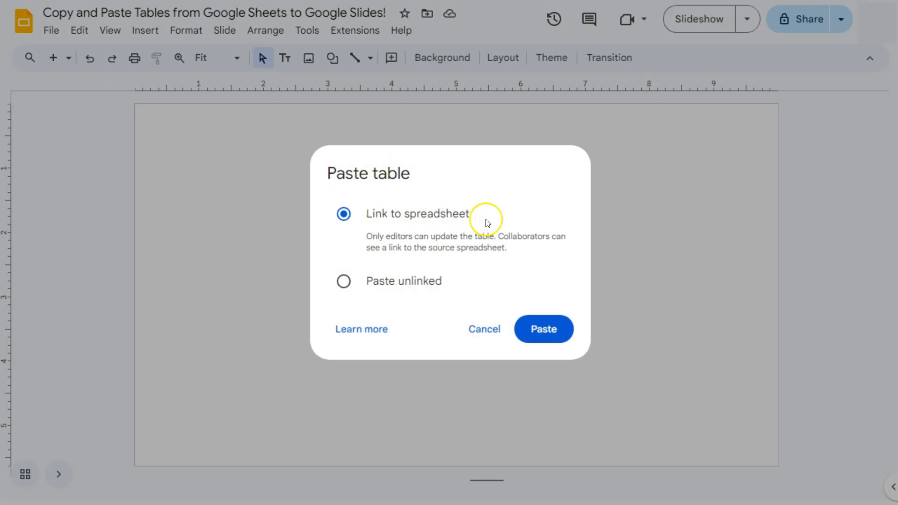
pyautogui.click(546, 330)
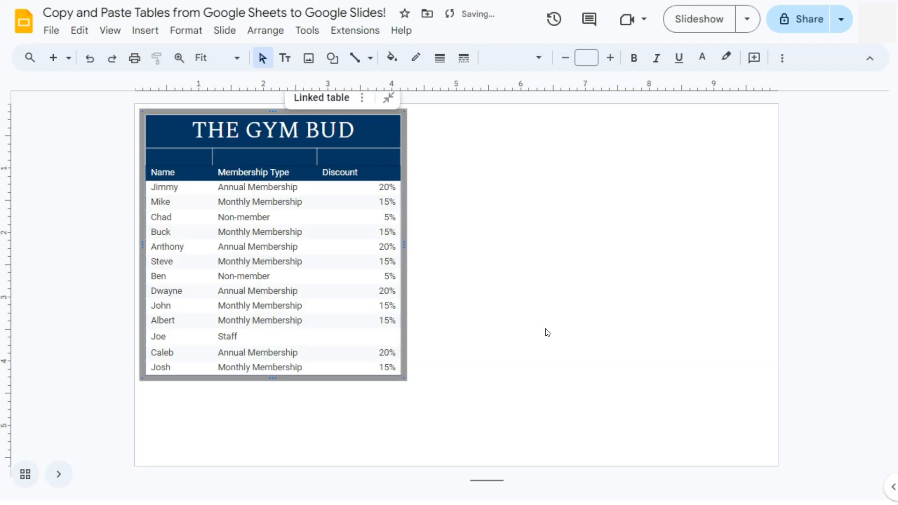
# Widen and heighten the pasted THE GYM BUD table and move it toward the middle of the slide.
pyautogui.moveTo(404, 245); pyautogui.dragTo(508, 246)
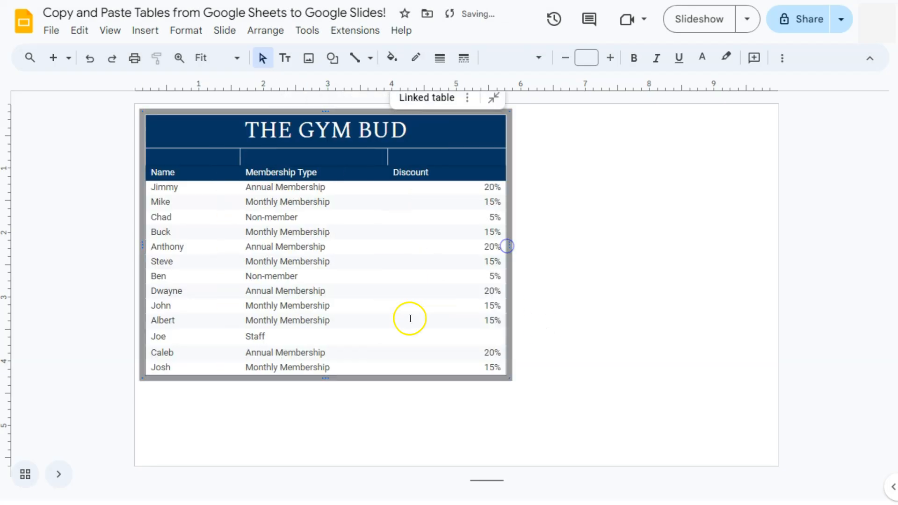
pyautogui.moveTo(325, 378); pyautogui.dragTo(325, 422)
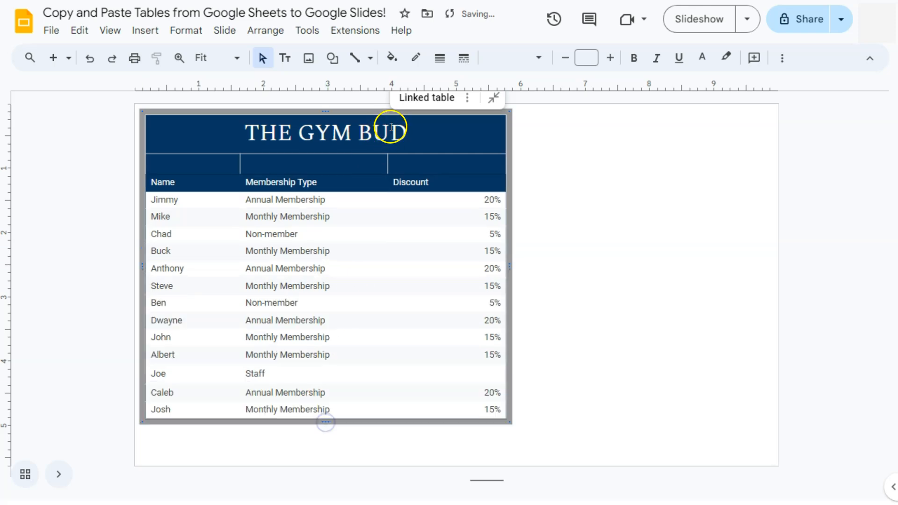
pyautogui.moveTo(377, 114); pyautogui.dragTo(522, 142)
pyautogui.click(695, 260)
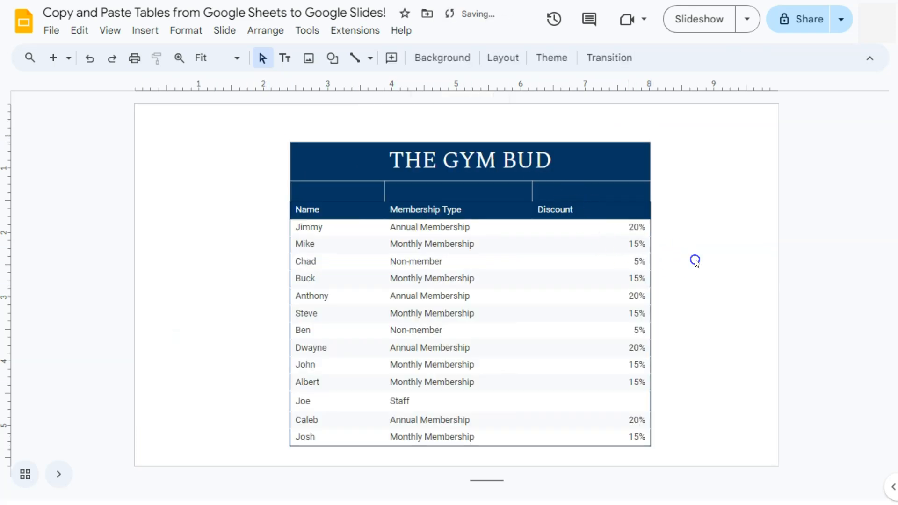
pyautogui.click(620, 184)
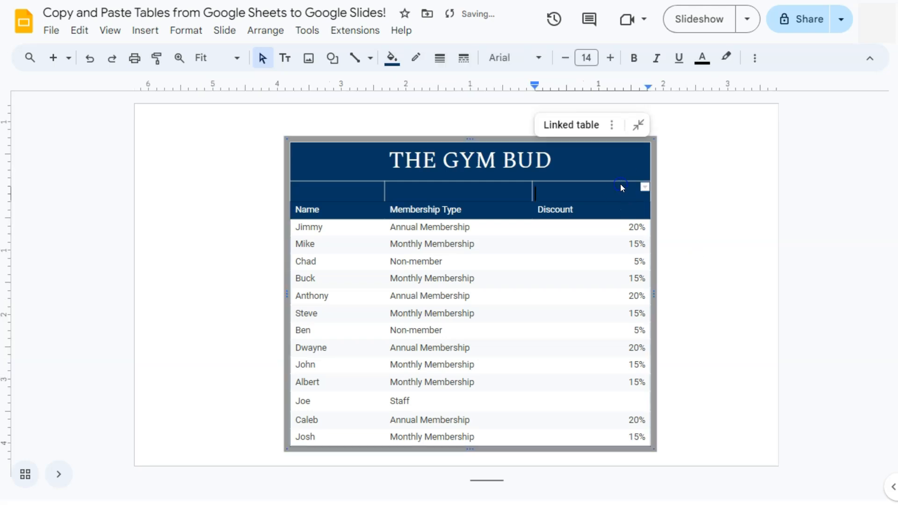
pyautogui.click(611, 126)
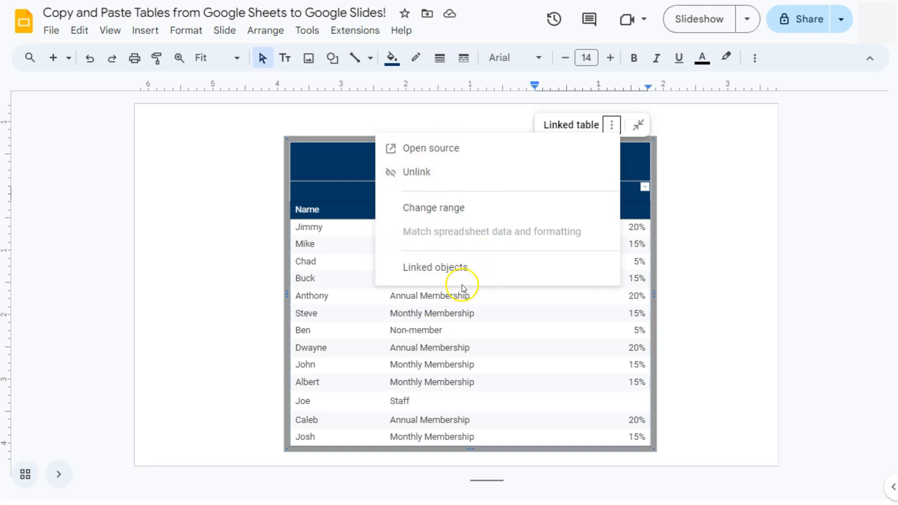
pyautogui.click(683, 172)
# Switch to THE GYM BUD spreadsheet in Google Sheets and change the membership type in cell B6 to staff.
pyautogui.hotkey('ctrl', 'Tab')
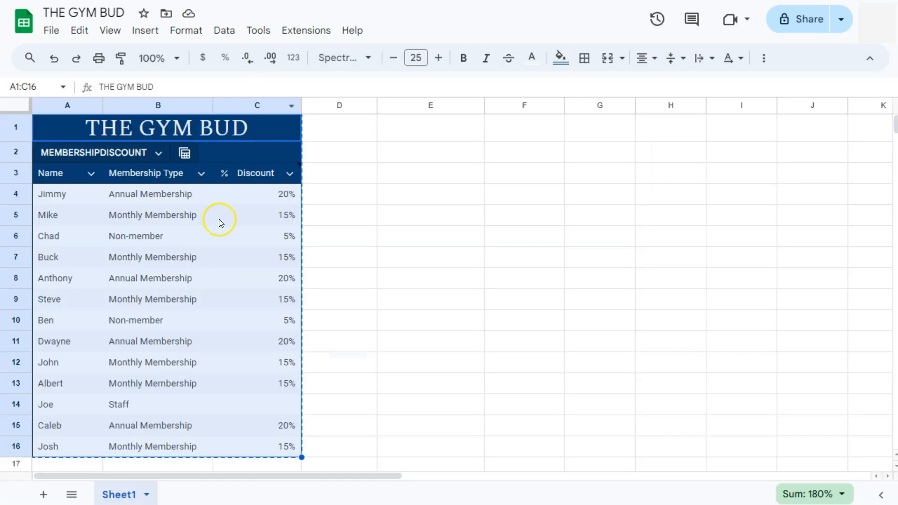
pyautogui.click(160, 230)
pyautogui.doubleClick(166, 233)
pyautogui.moveTo(166, 233); pyautogui.dragTo(74, 234)
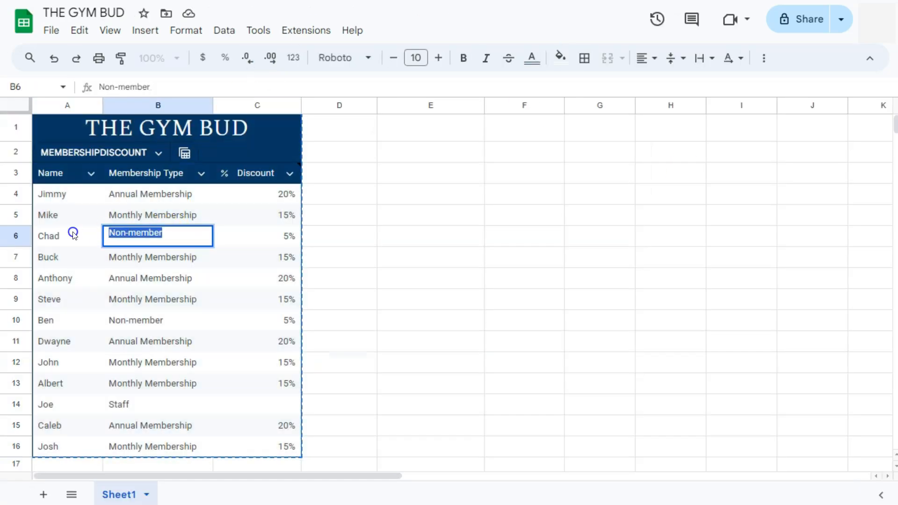
pyautogui.write('staff')
pyautogui.press('Return')
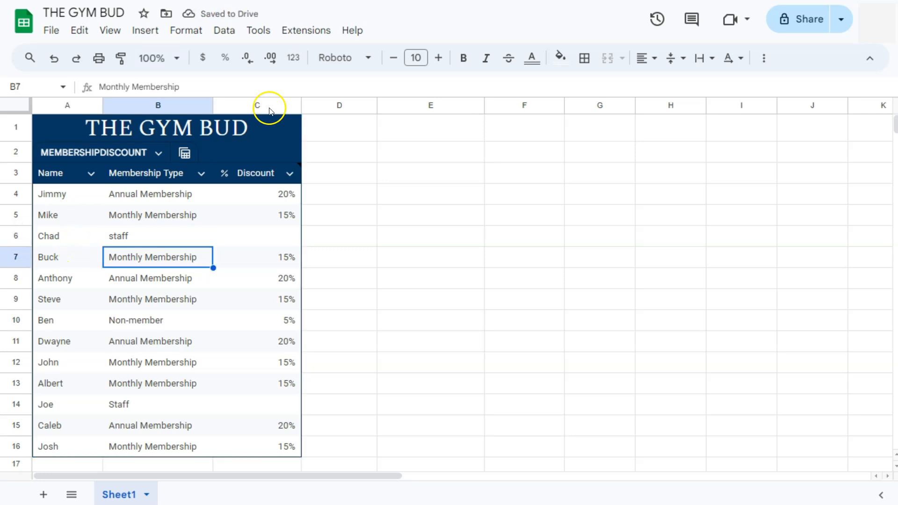
pyautogui.click(338, 238)
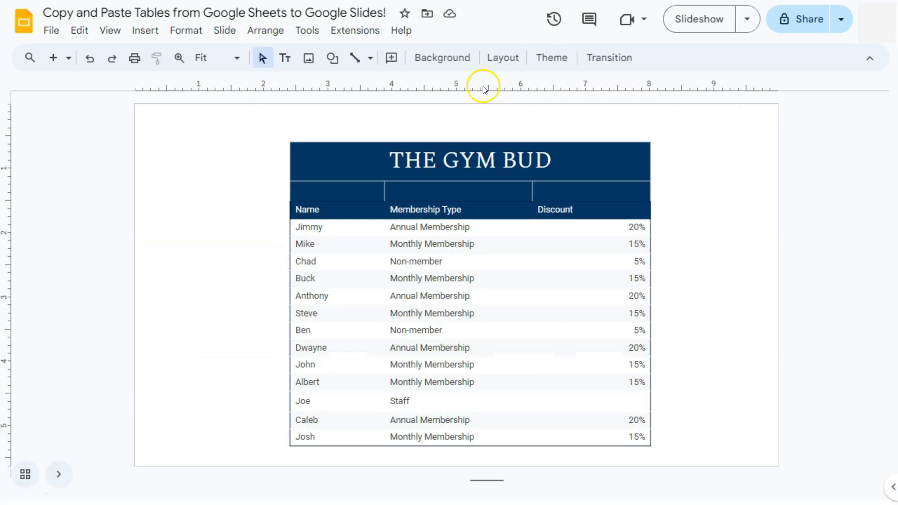
# Return to Google Slides, reload the presentation and update the linked THE GYM BUD table from its source spreadsheet.
pyautogui.click(682, 275)
pyautogui.click(590, 173)
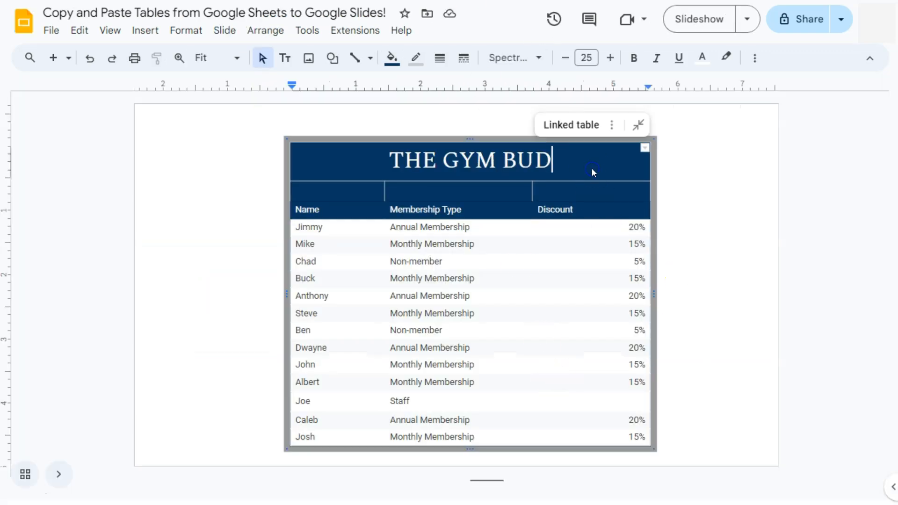
pyautogui.click(676, 185)
pyautogui.click(686, 169)
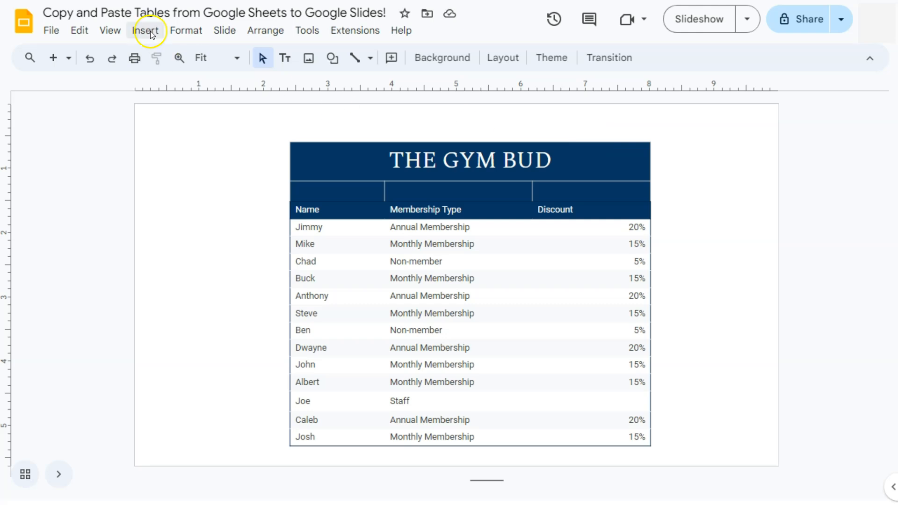
pyautogui.press('F5')
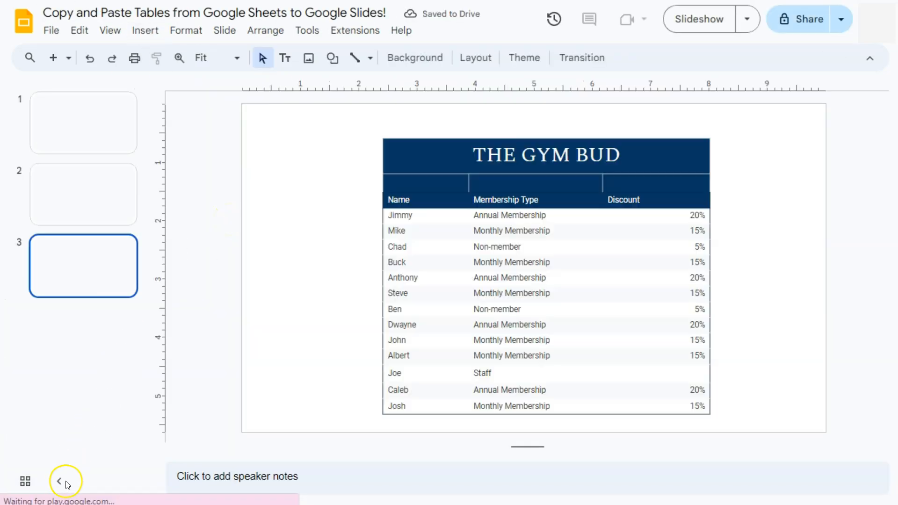
pyautogui.click(61, 481)
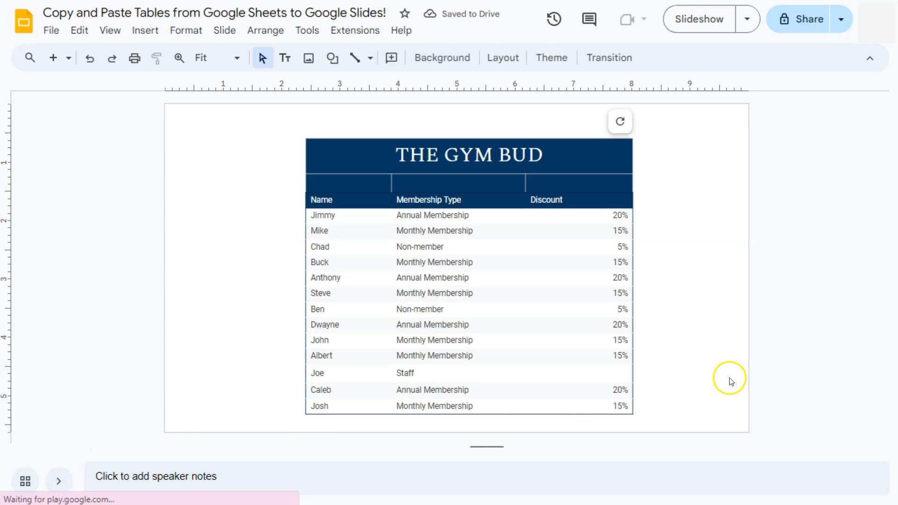
pyautogui.click(621, 123)
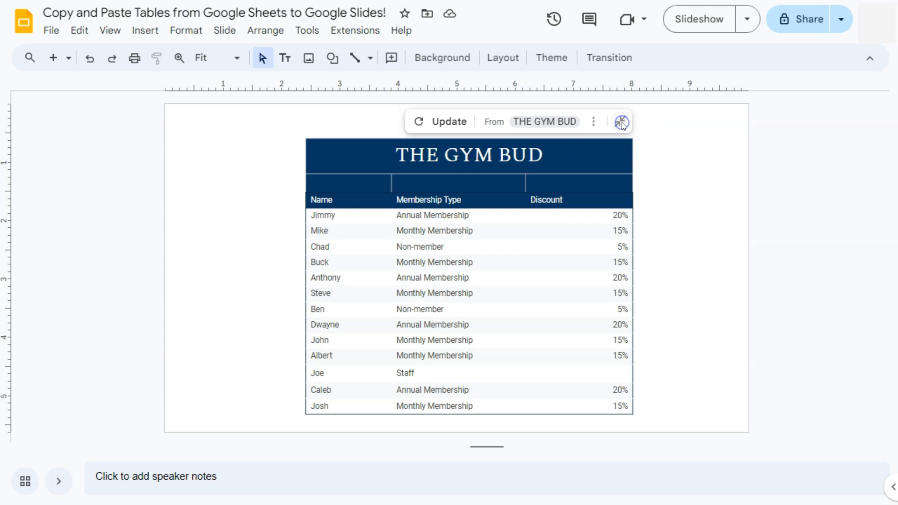
pyautogui.click(446, 122)
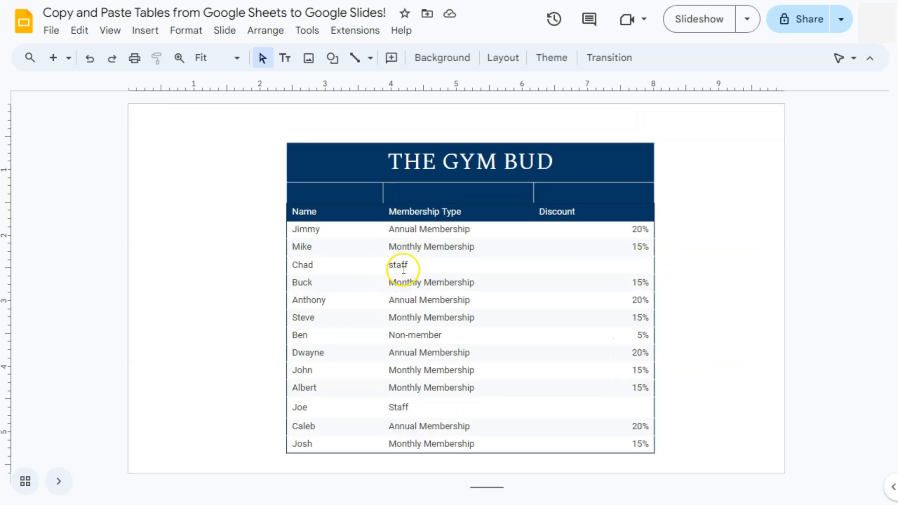
pyautogui.click(426, 240)
pyautogui.click(424, 237)
pyautogui.click(424, 249)
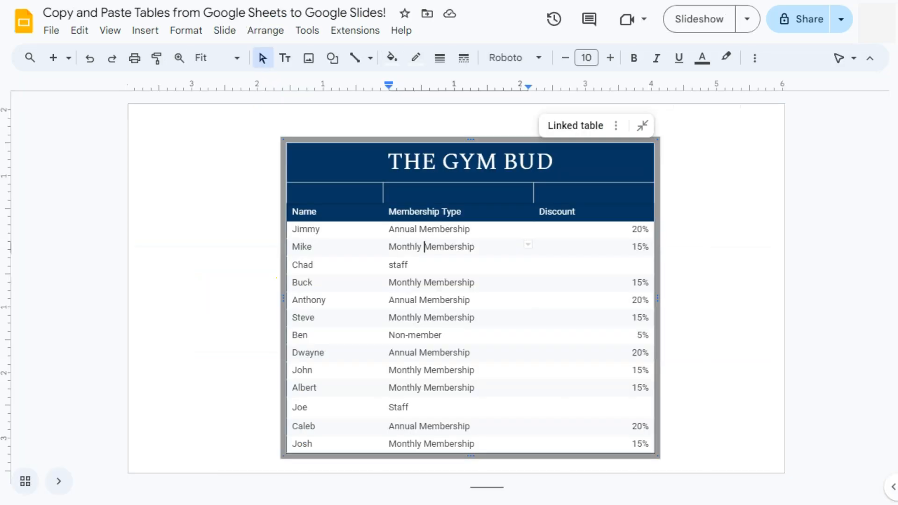
pyautogui.click(227, 242)
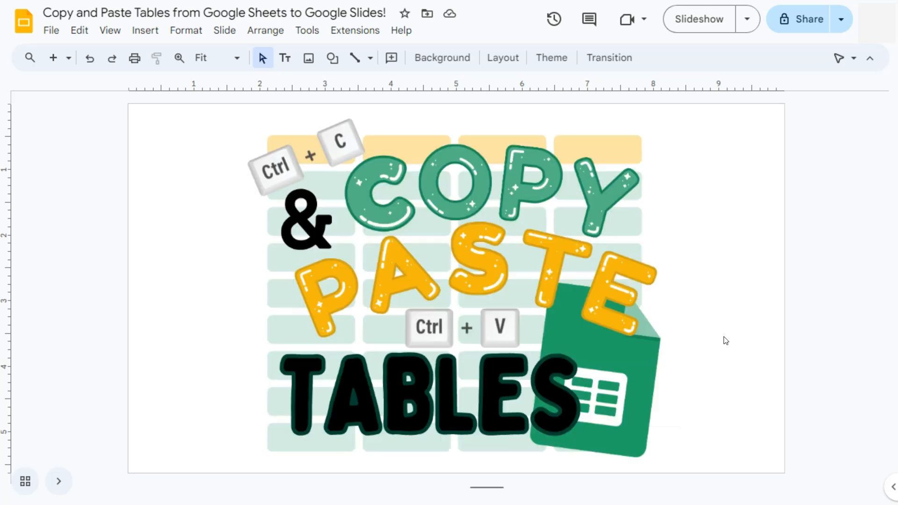
pyautogui.click(463, 465)
pyautogui.click(460, 464)
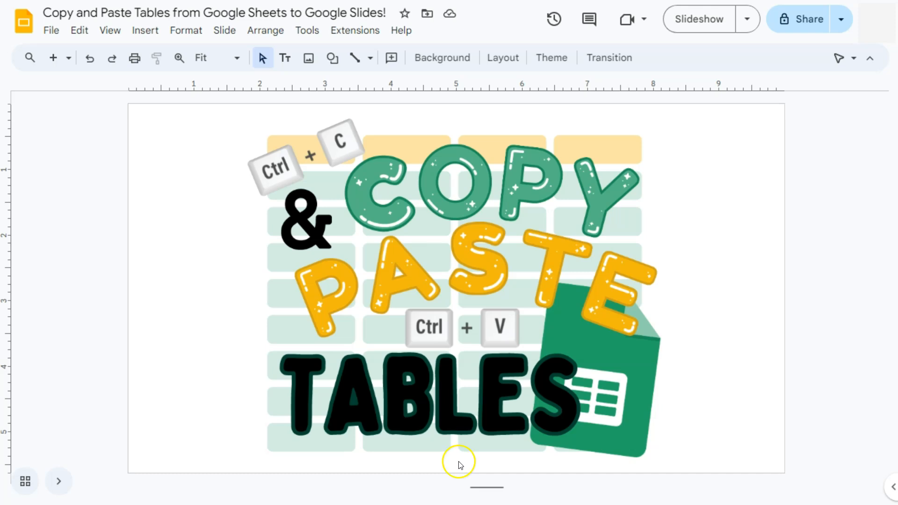